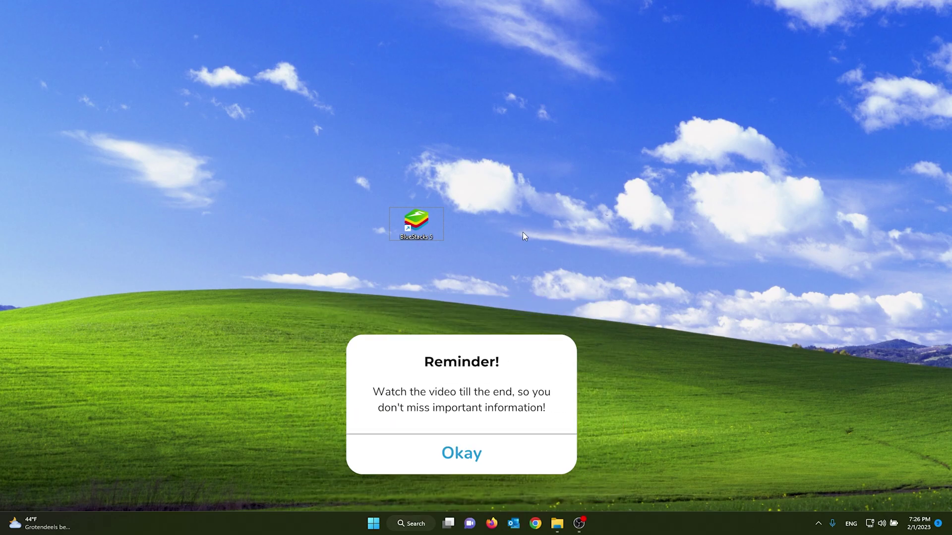
Step: Select the BlueStacks shortcut on the Windows desktop
left_click_drag(513, 177, 326, 274)
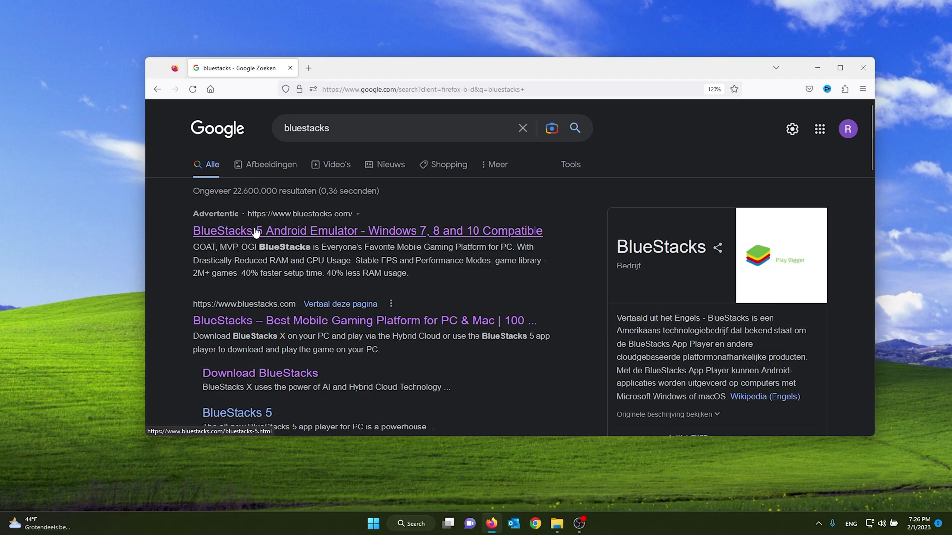
Step: Download the BlueStacks 5 installer from the BlueStacks site and run the downloaded .exe
left_click(256, 232)
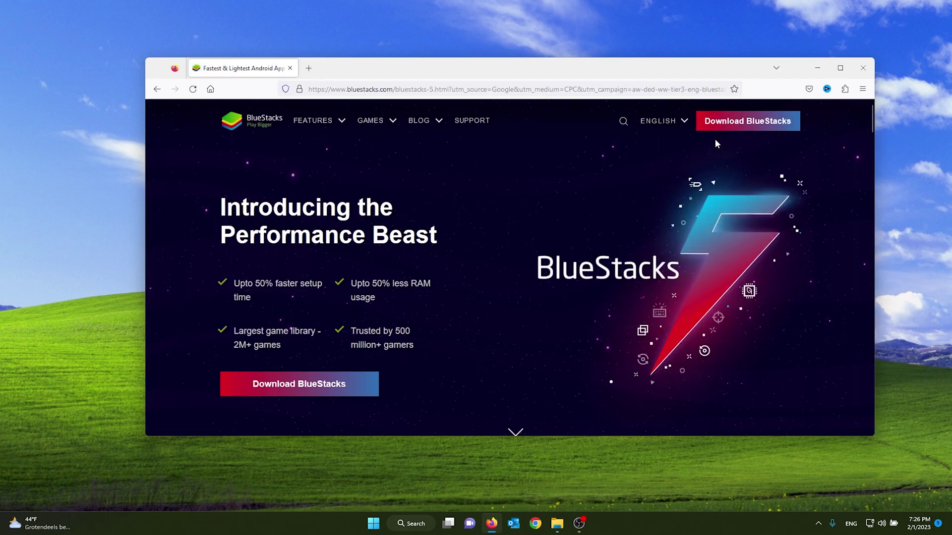
left_click(722, 125)
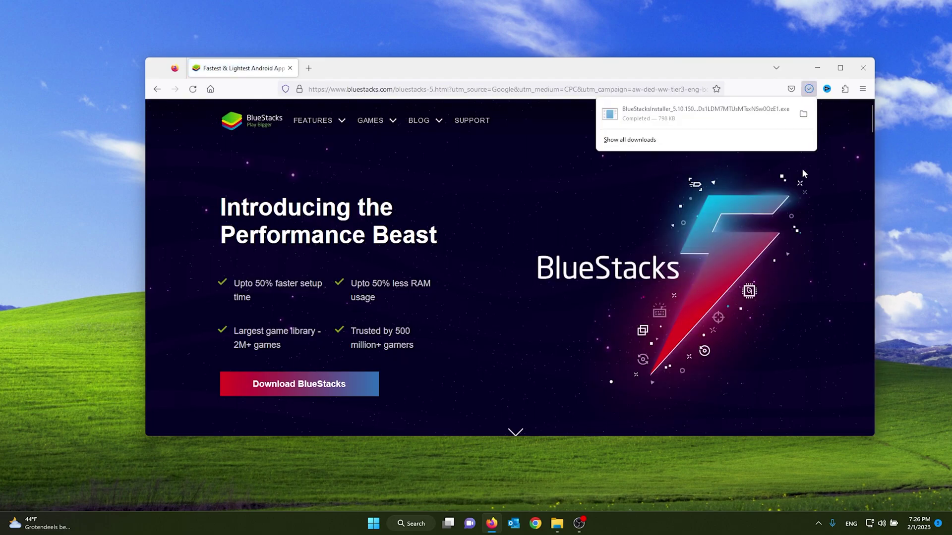
left_click(690, 114)
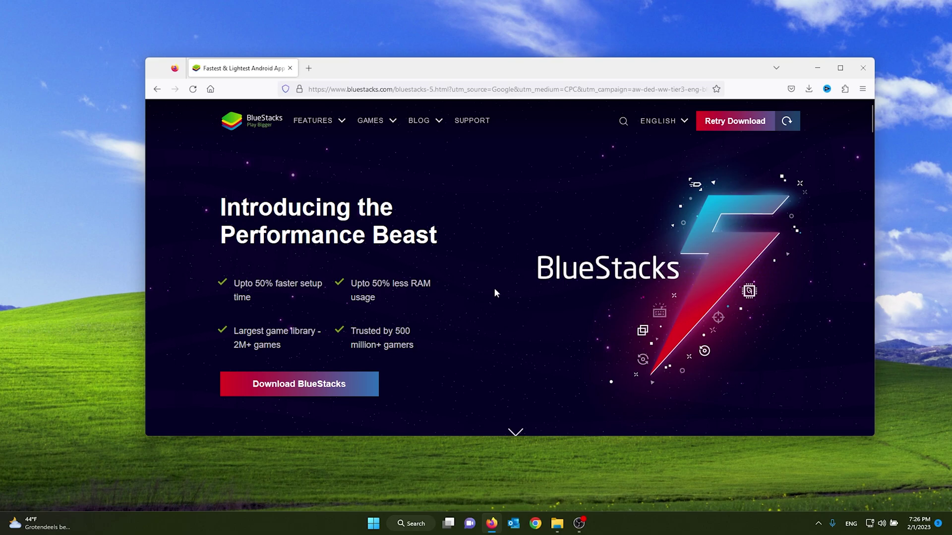
Step: Minimize Firefox and move the BlueStacks installer window up and left
left_click(815, 69)
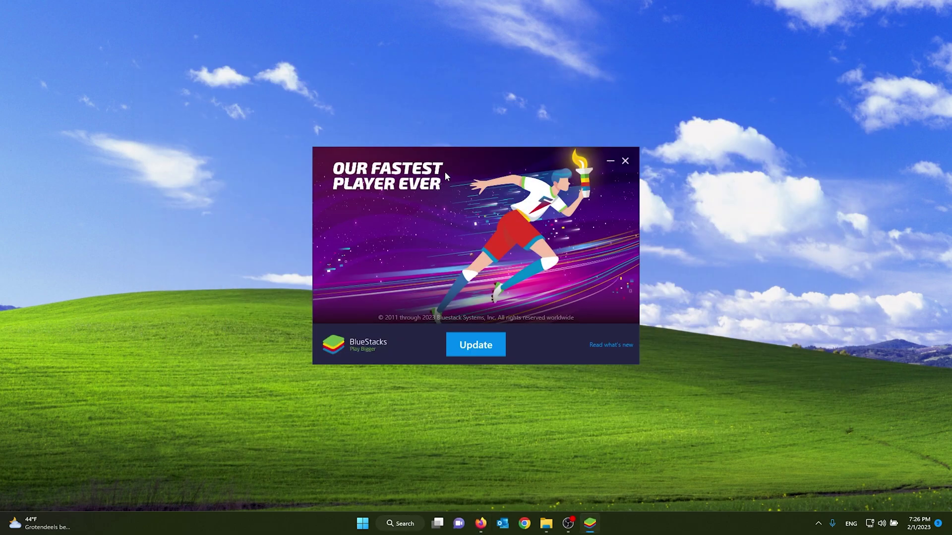
mouse_move(445, 171)
left_mouse_down()
mouse_move(411, 158)
mouse_move(445, 166)
left_mouse_up()
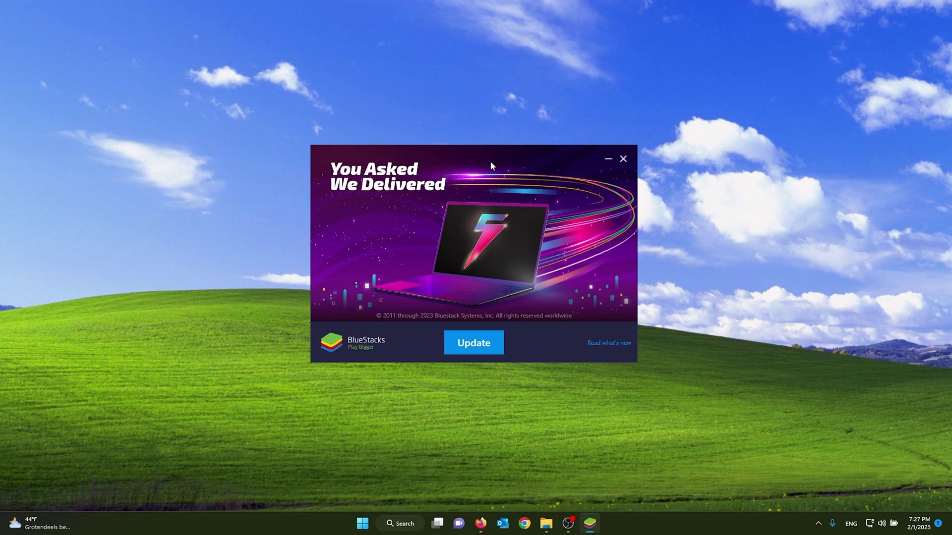
Step: Close the installer without updating, launch BlueStacks 5 from its desktop shortcut, and shift its window left
left_click(623, 160)
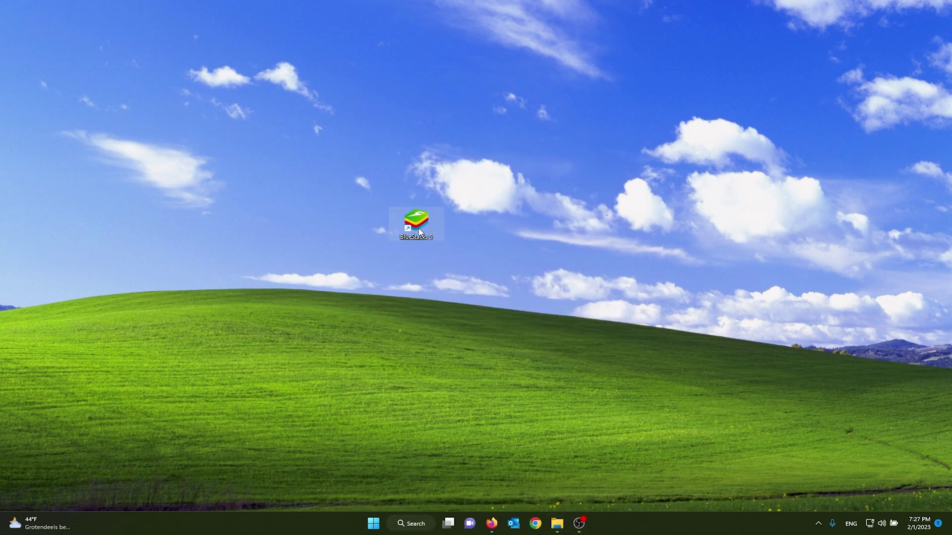
double_click(418, 233)
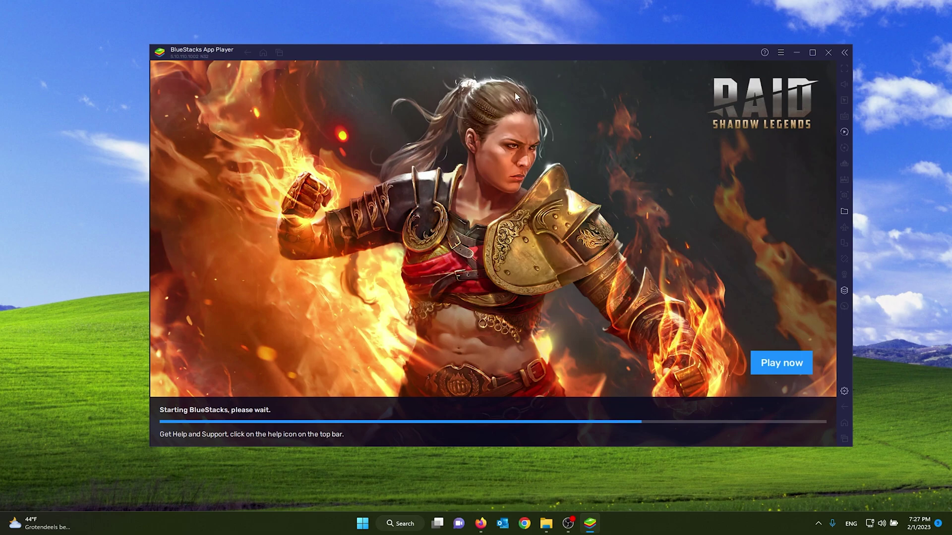
left_click_drag(504, 49, 469, 46)
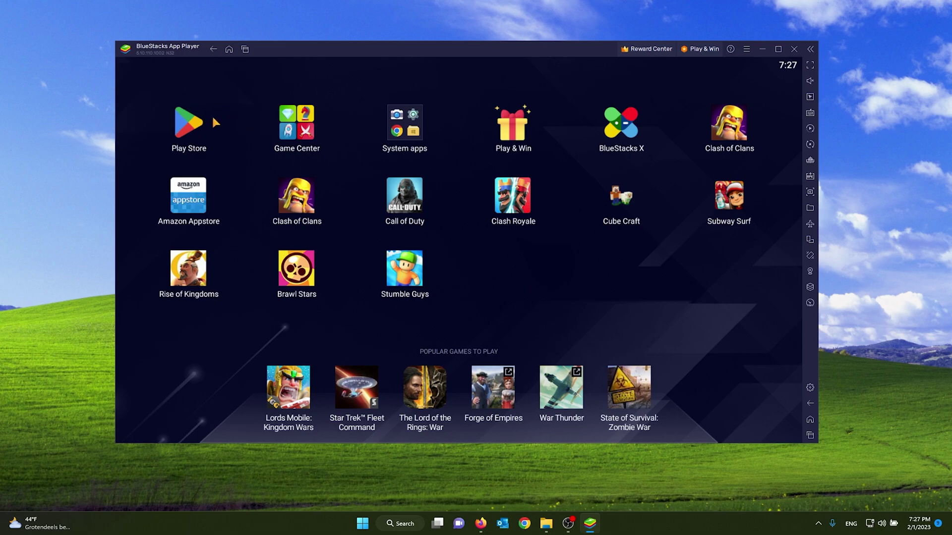
Step: Open the Google Play Store and search for 'apex legend'
left_click(188, 123)
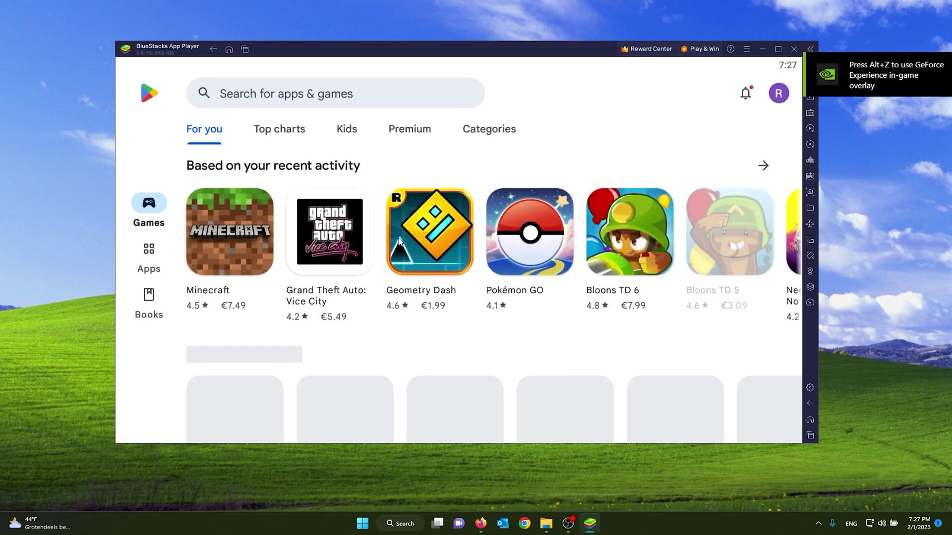
left_click_drag(589, 52, 555, 37)
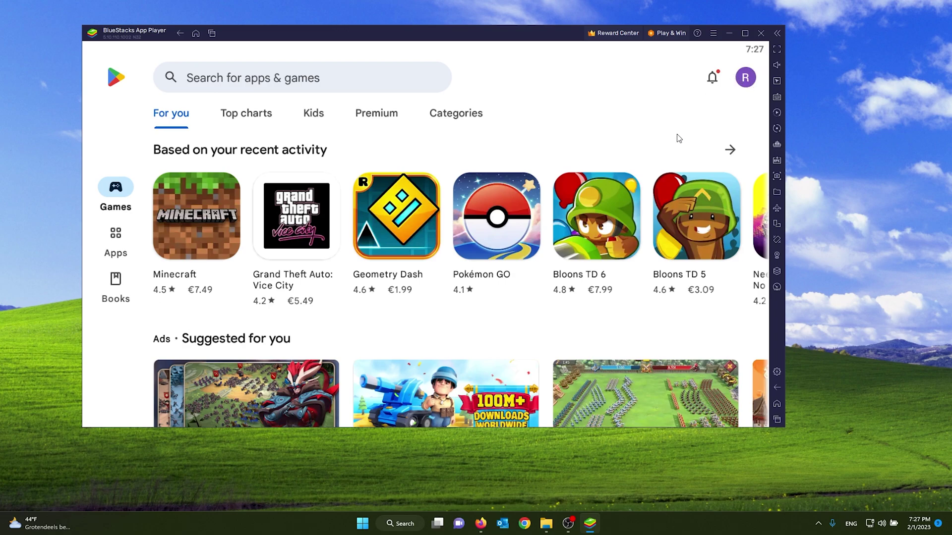
left_click(257, 82)
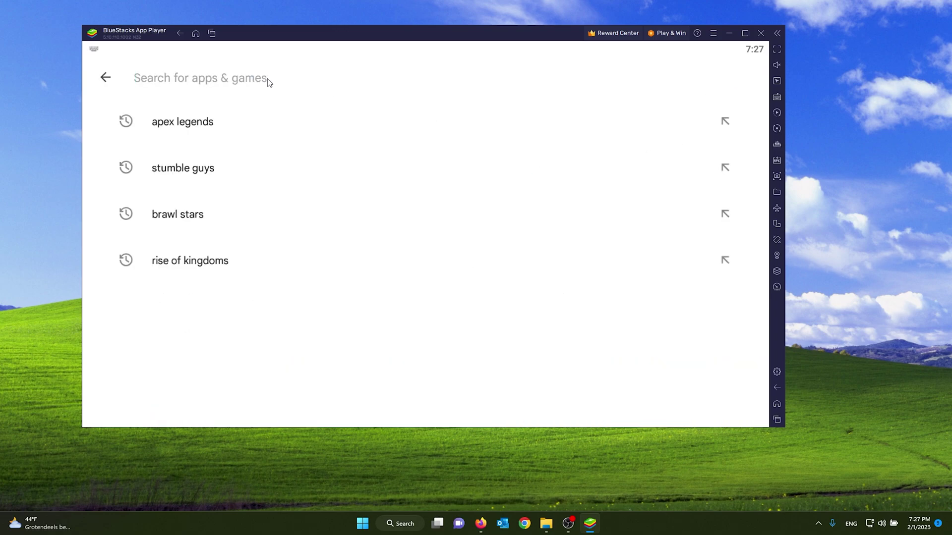
type("apex legend")
key("Return")
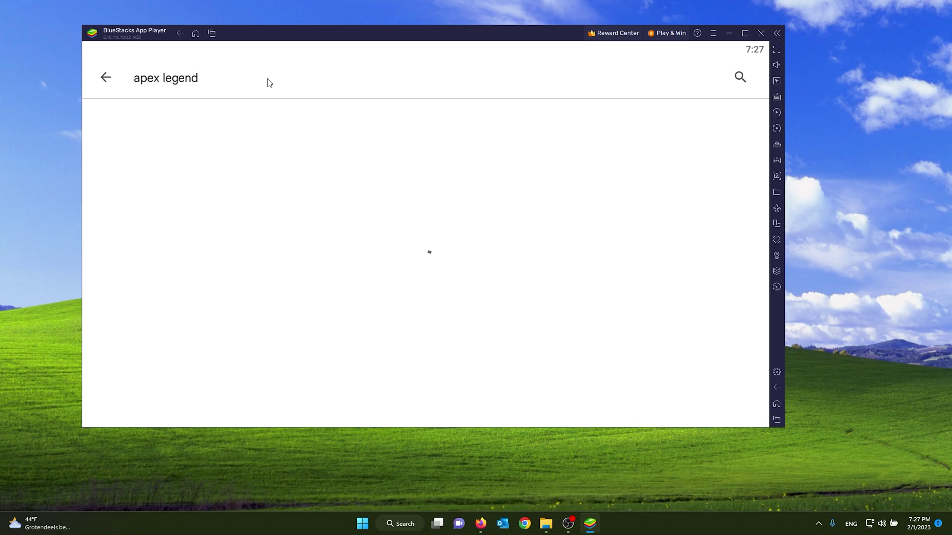
Step: Install Apex Legends Mobile from the search results
scroll(216, 242, "down", 2)
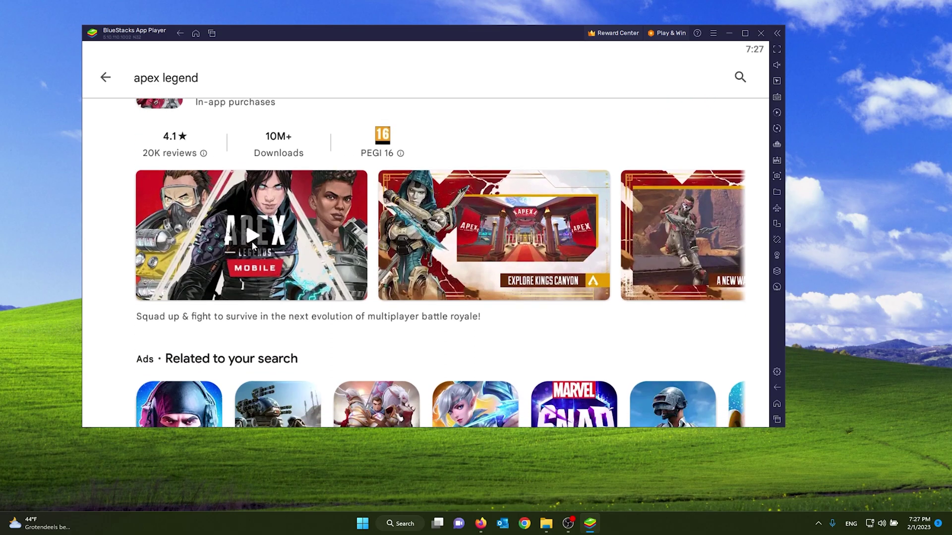
scroll(252, 241, "up", 2)
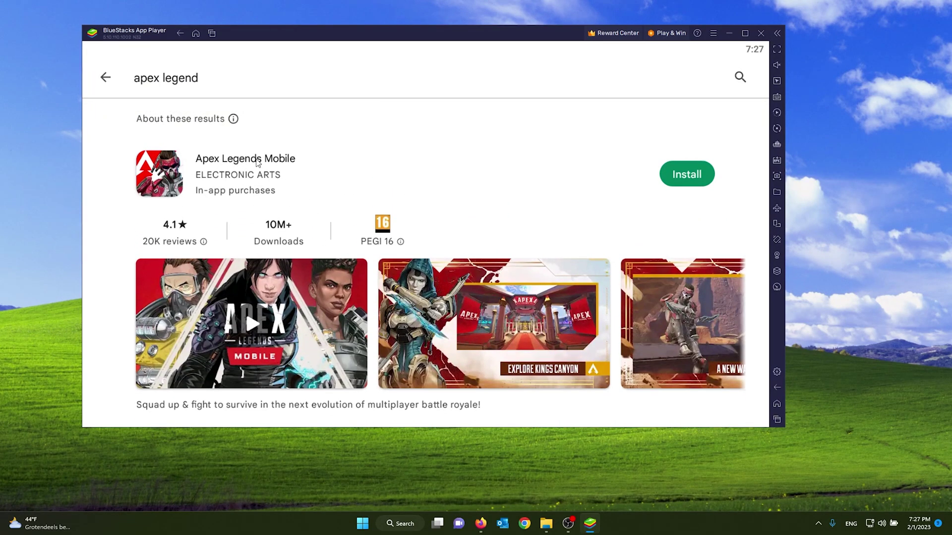
scroll(300, 171, "down", 2)
scroll(291, 151, "up", 2)
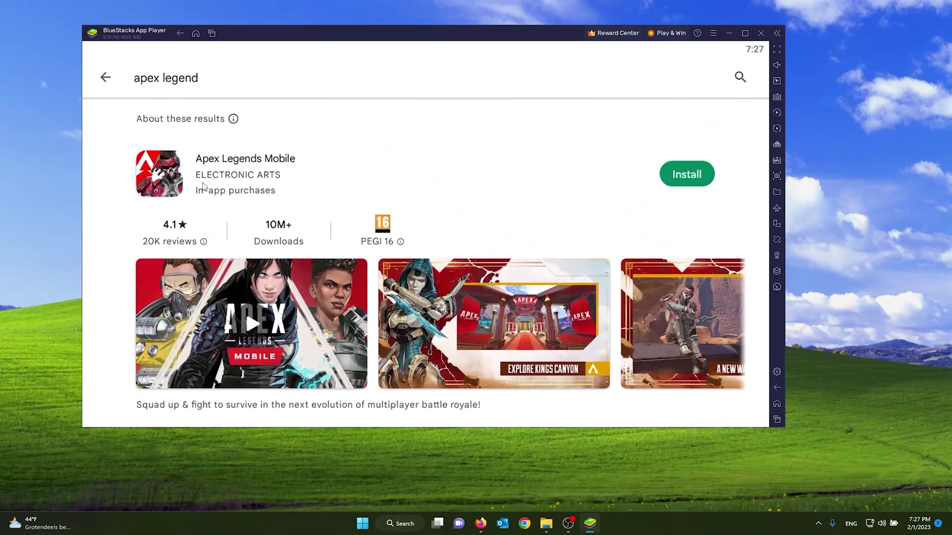
scroll(294, 188, "down", 2)
scroll(294, 189, "right", 2)
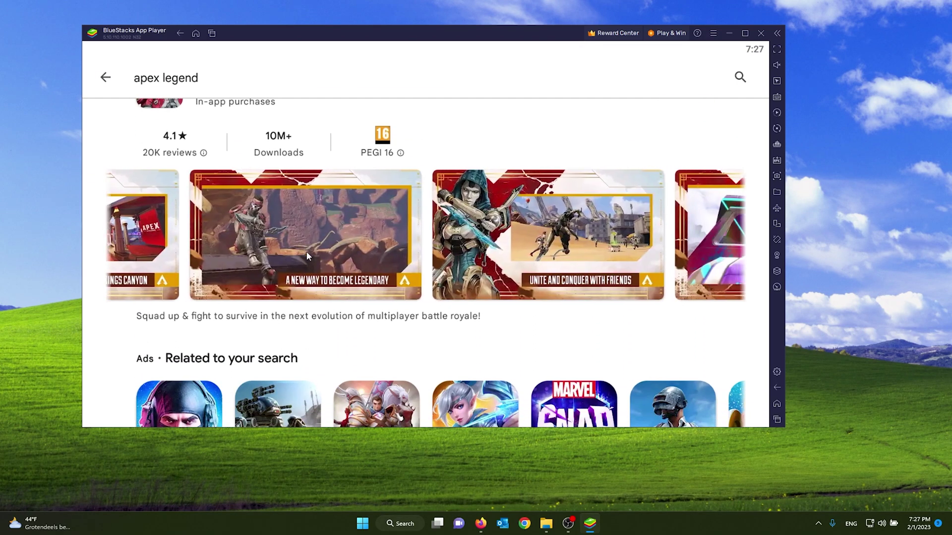
scroll(294, 188, "up", 2)
left_click(674, 182)
scroll(594, 209, "down", 3)
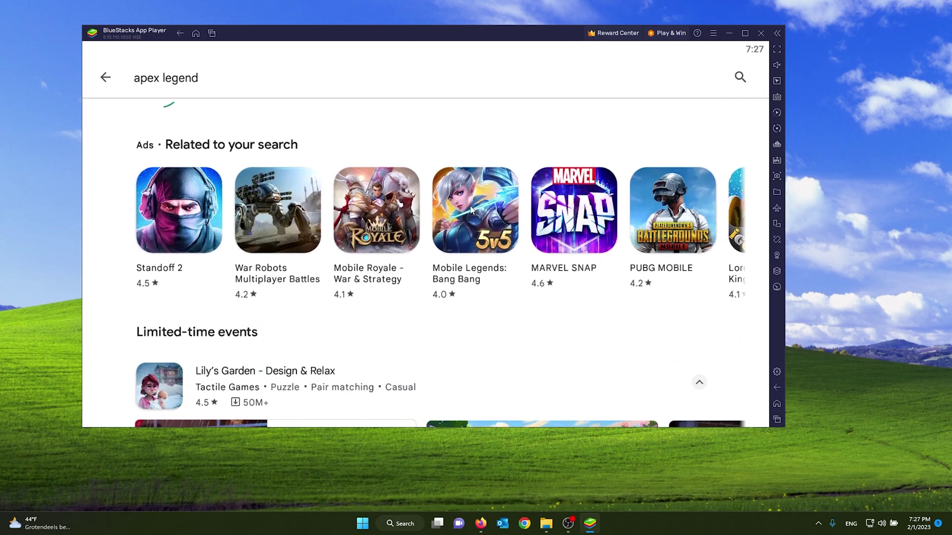
scroll(446, 233, "up", 3)
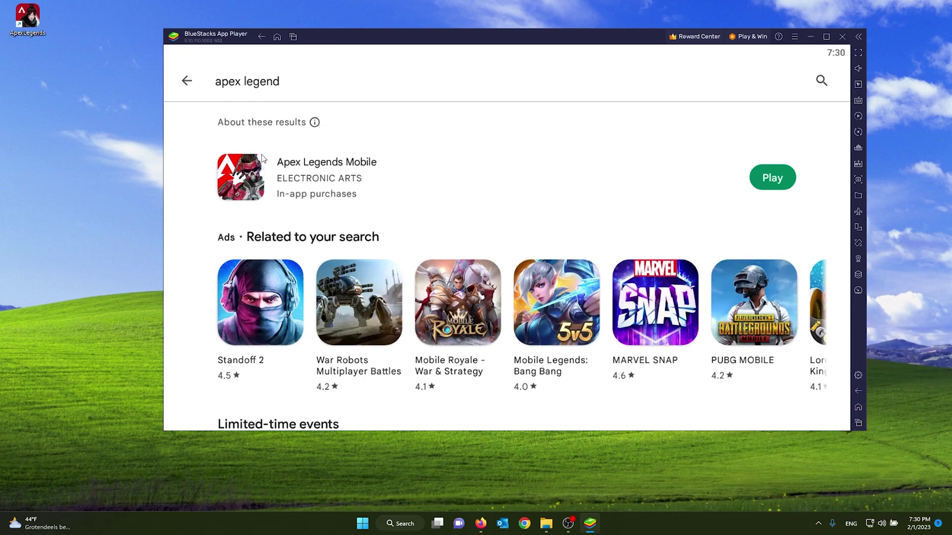
Step: Reposition the new ApexLegends desktop shortcut, then launch Apex Legends Mobile from its Play Store listing
left_click_drag(27, 19, 85, 196)
left_click_drag(134, 117, 41, 221)
left_click_drag(55, 120, 119, 211)
left_click(125, 223)
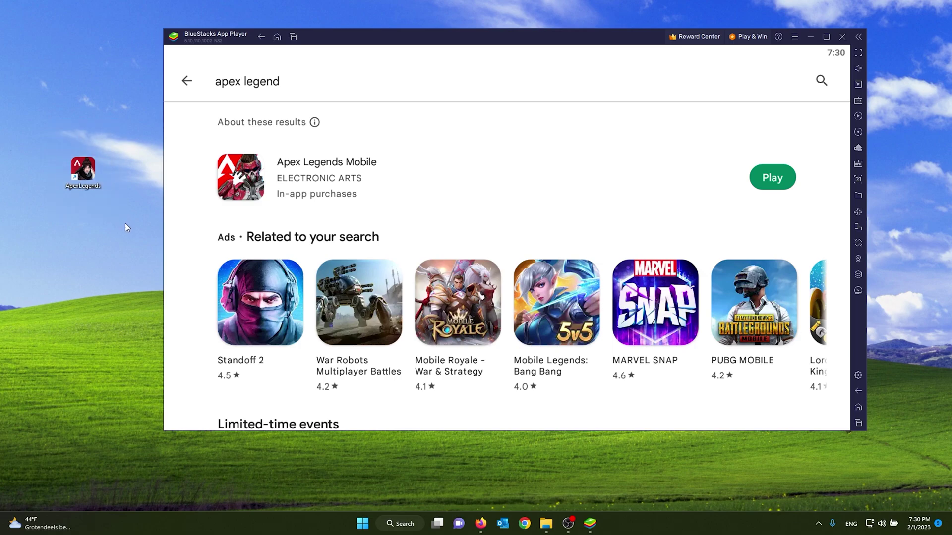
left_click_drag(154, 87, 34, 236)
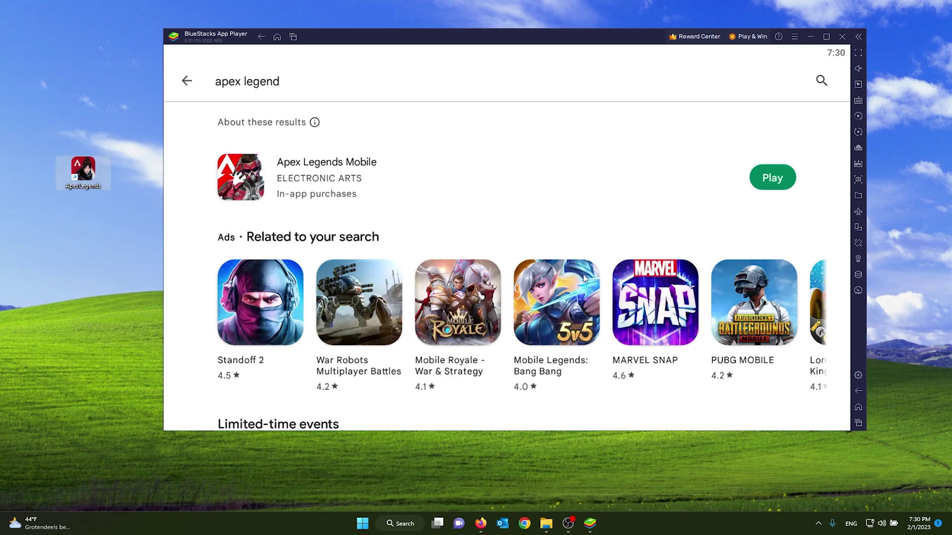
left_click(772, 179)
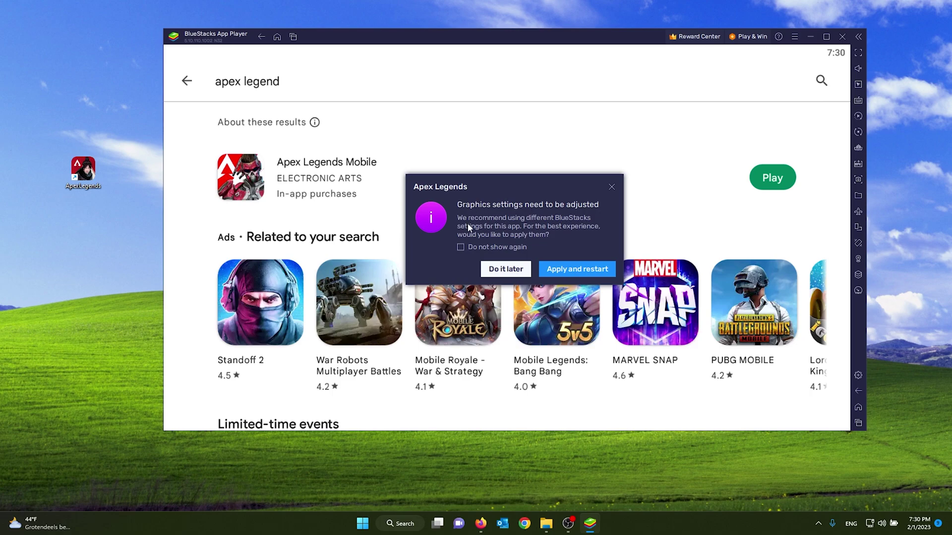
Step: Apply the recommended Apex Legends graphics settings and restart BlueStacks
left_click(578, 267)
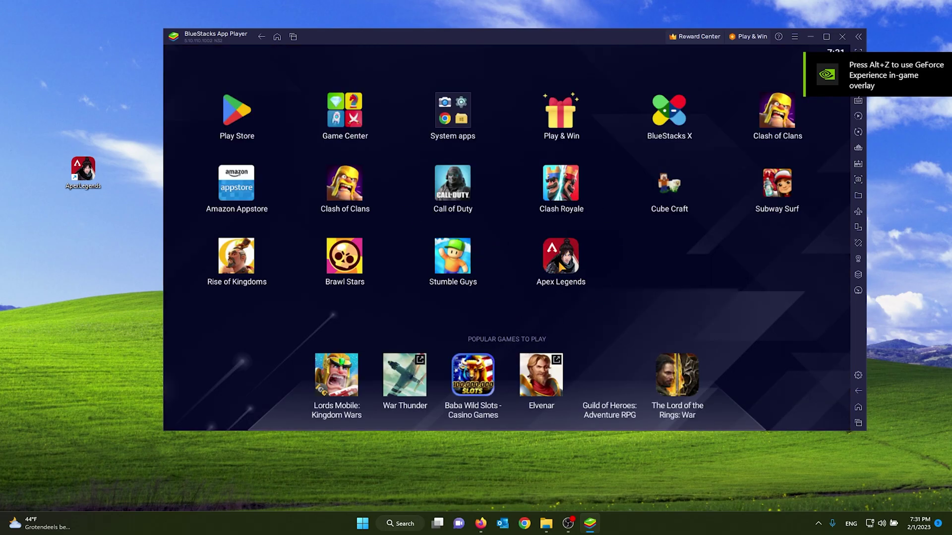
Step: Launch Apex Legends from the BlueStacks home screen and nudge the window slightly left
left_click(561, 268)
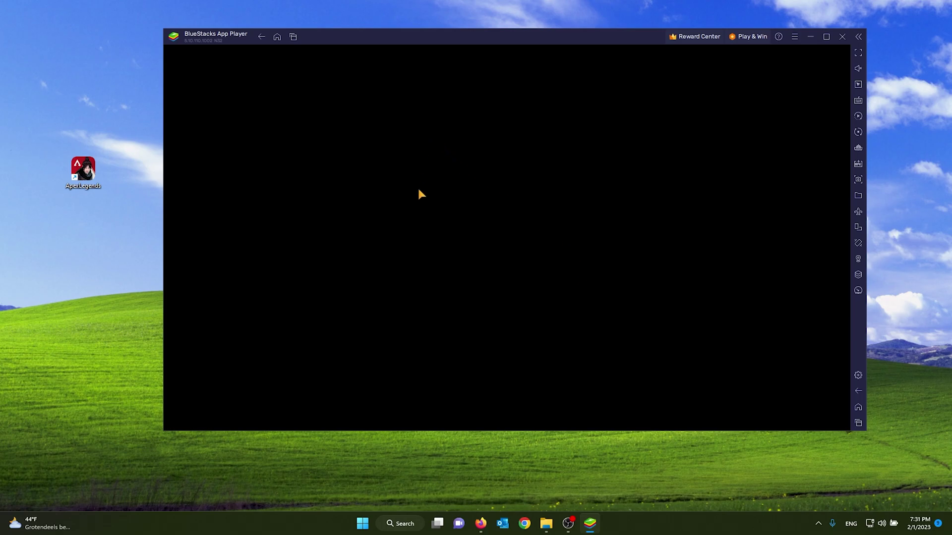
left_click_drag(495, 43, 470, 47)
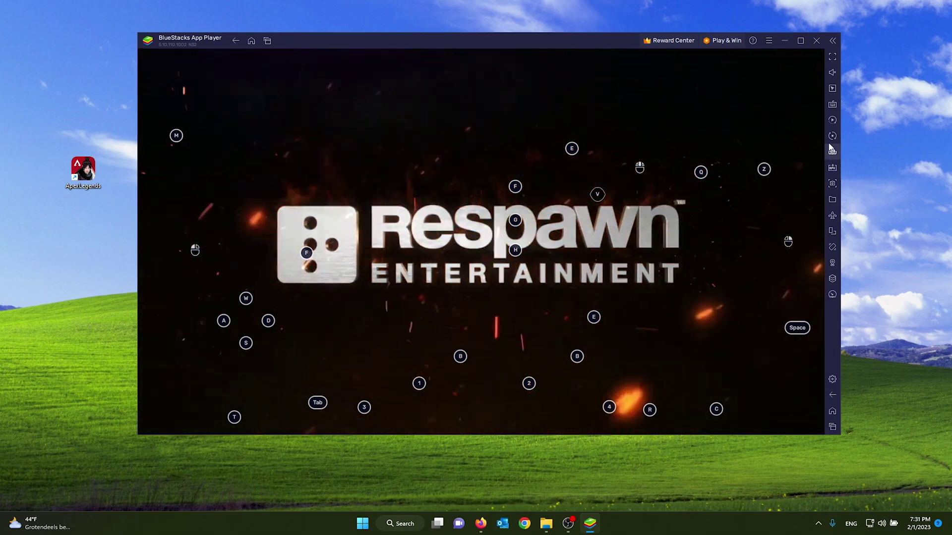
Step: Inspect the E key in the controls editor, save the control changes, and acknowledge the storage notice
left_click(832, 105)
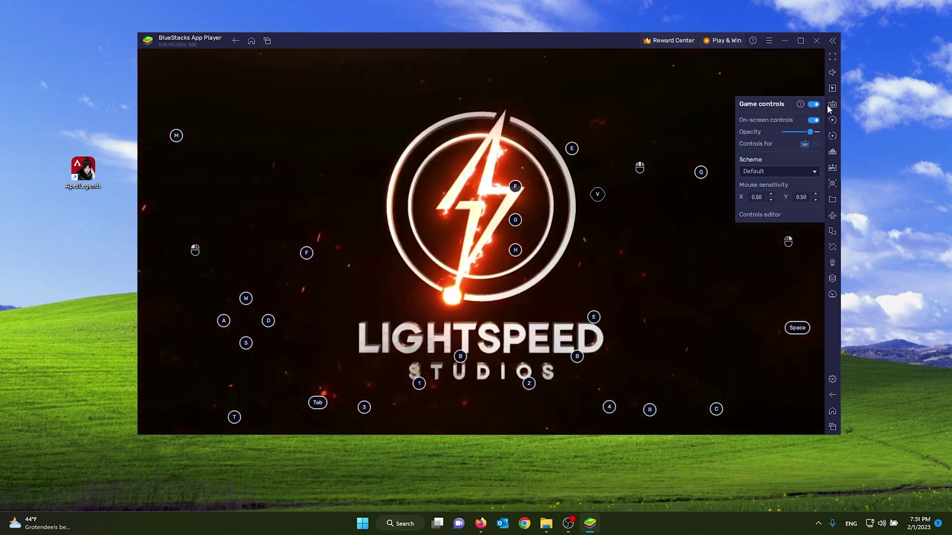
left_click(750, 218)
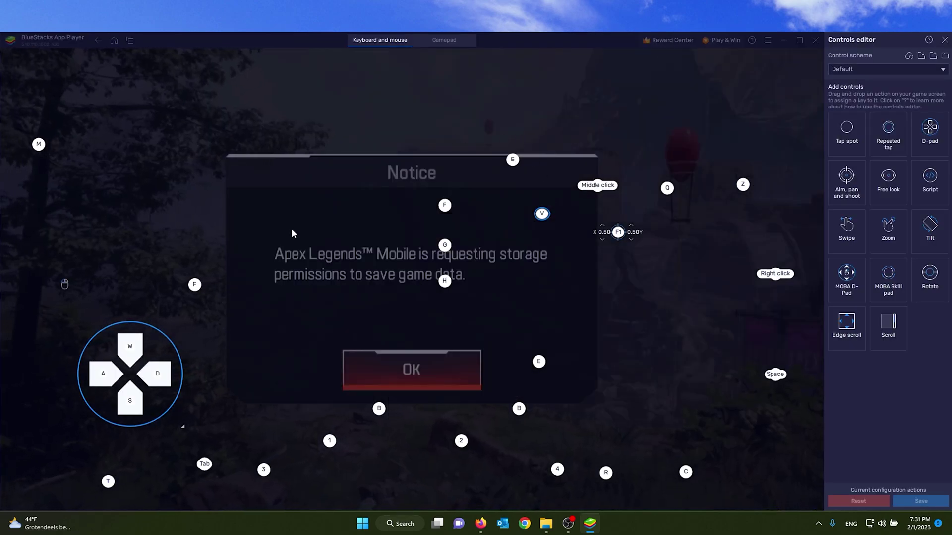
left_click(512, 160)
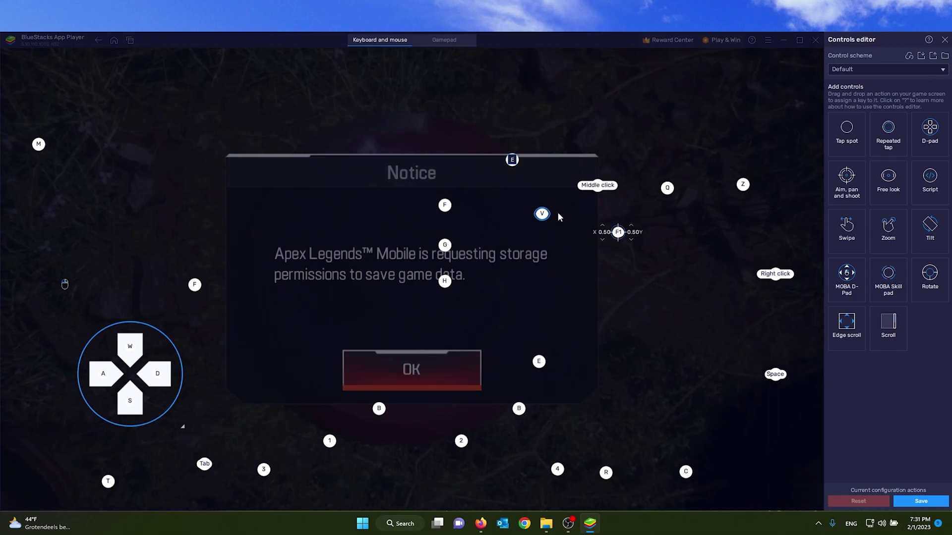
left_click(945, 39)
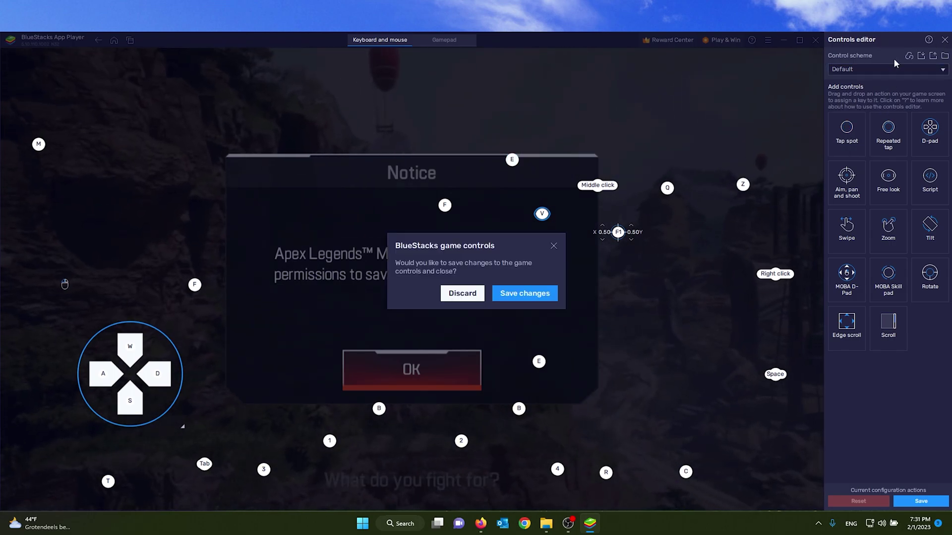
left_click(514, 296)
left_click(513, 303)
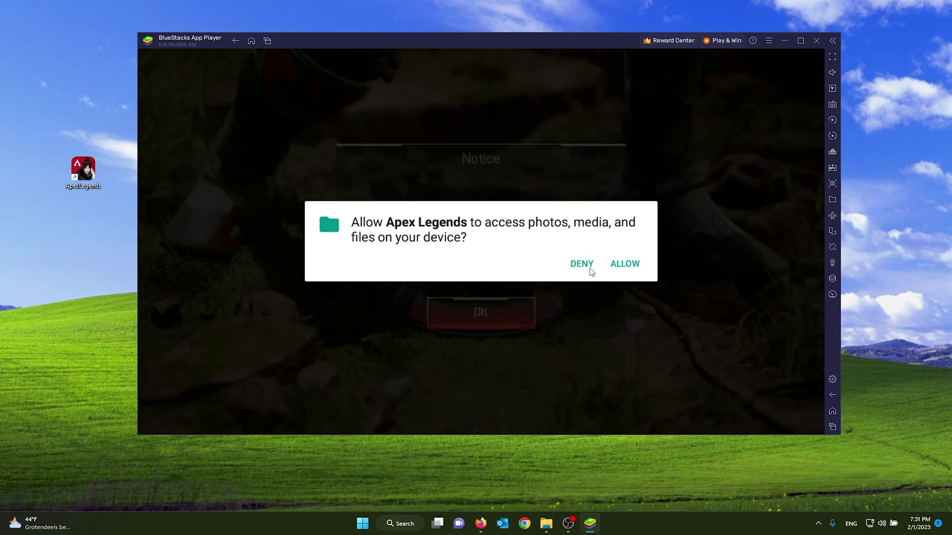
Step: Allow Apex Legends access to photos, media and files on the device
left_click(614, 265)
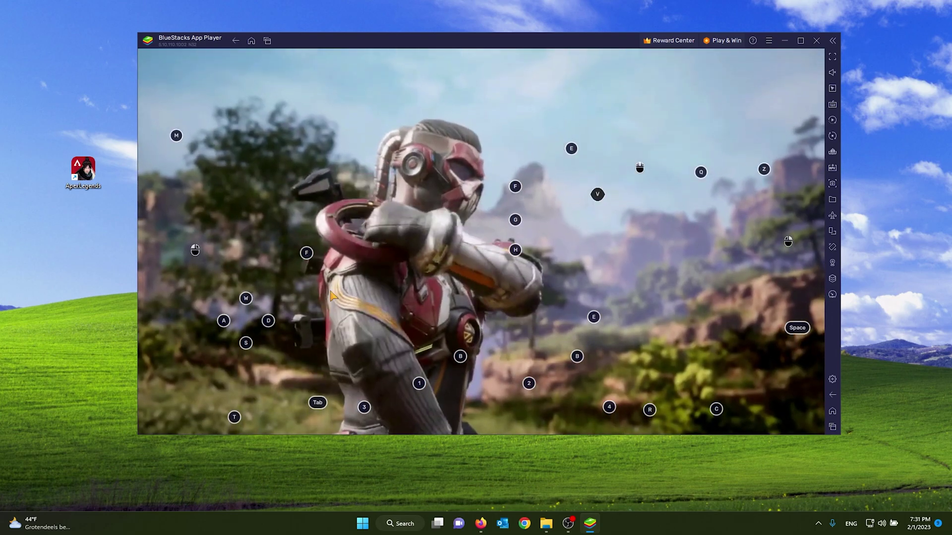